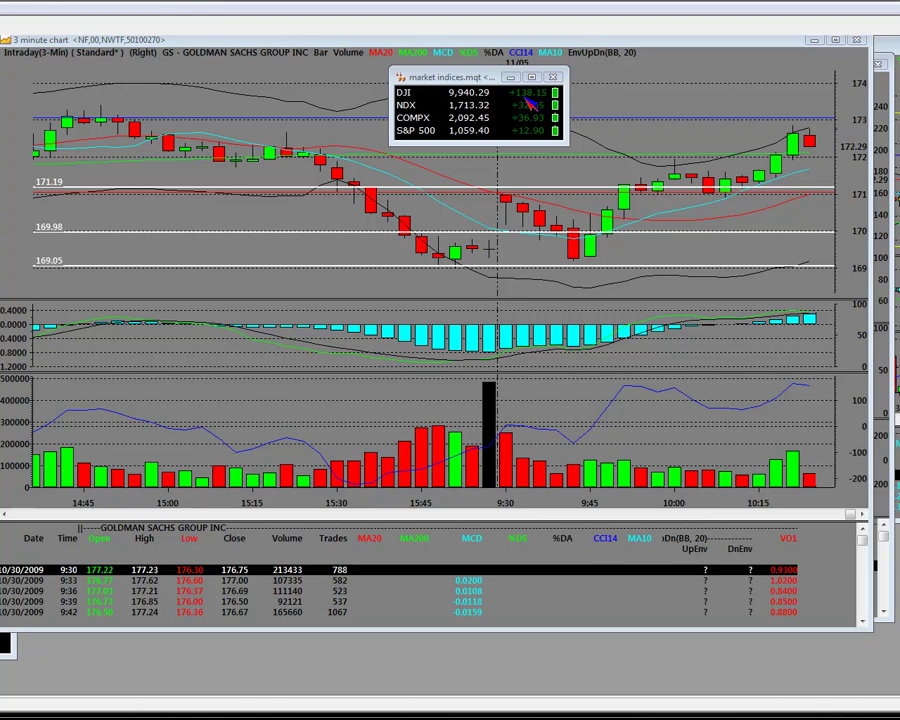
- Move the market indices window below the 3-minute chart's candles and check the GS 11/21/2009 170 Call quote
left_click_drag(450, 77, 378, 317)
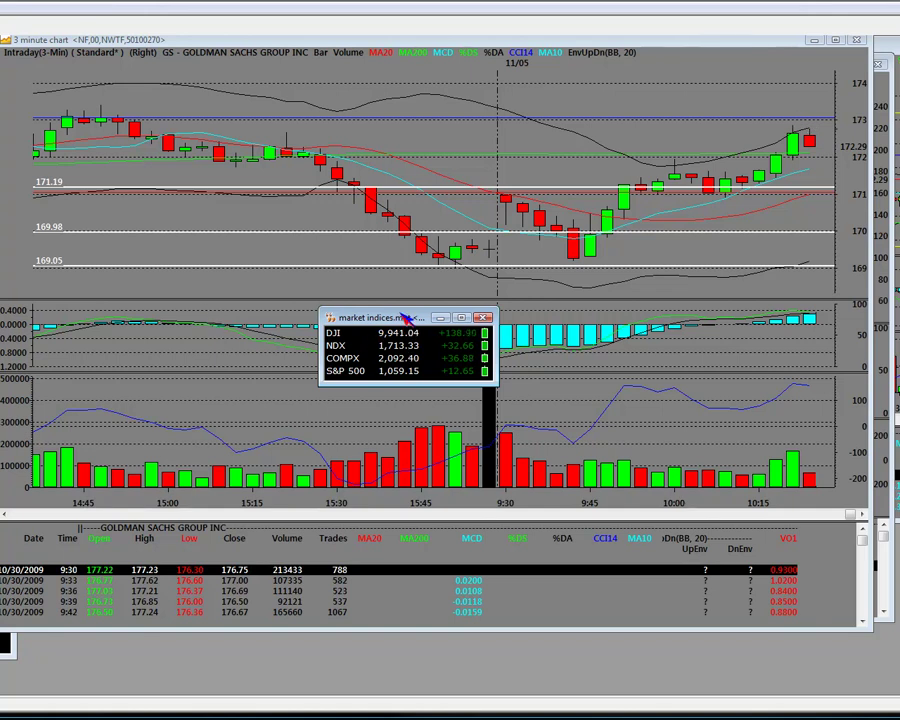
left_click_drag(406, 317, 463, 310)
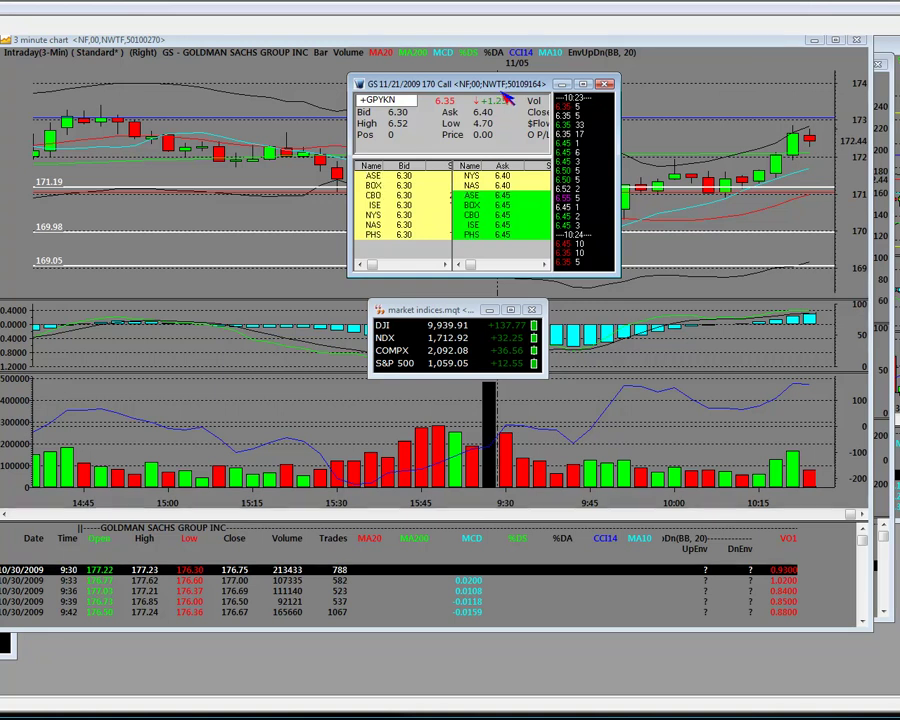
left_click_drag(474, 84, 443, 98)
left_click(497, 247)
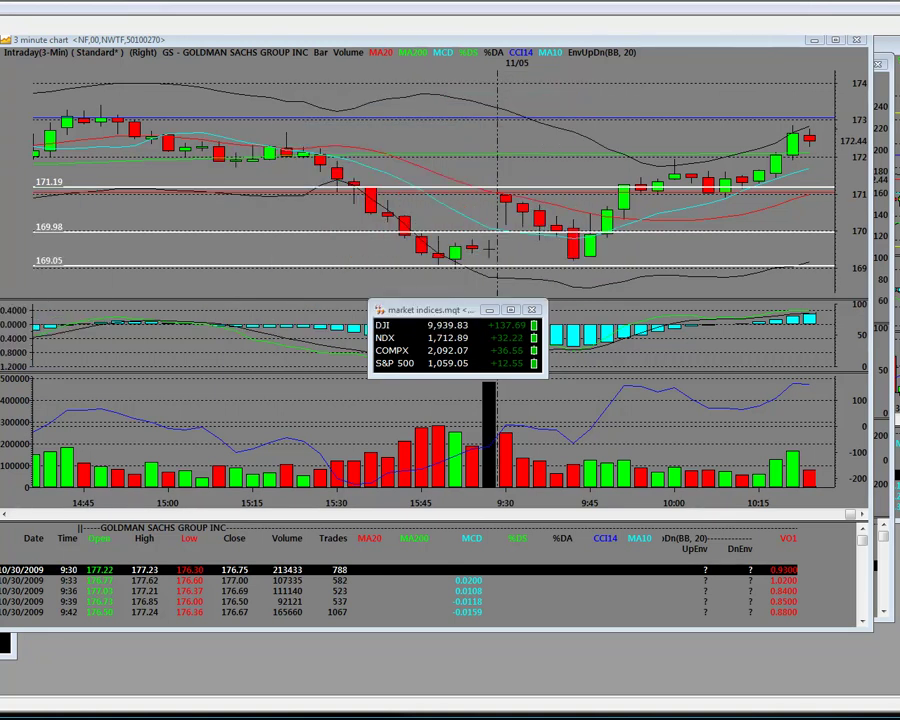
- Check the GS 11/21/2009 165 Call quote over the 3-minute chart and move it back off the chart
left_click_drag(0, 32, 580, 80)
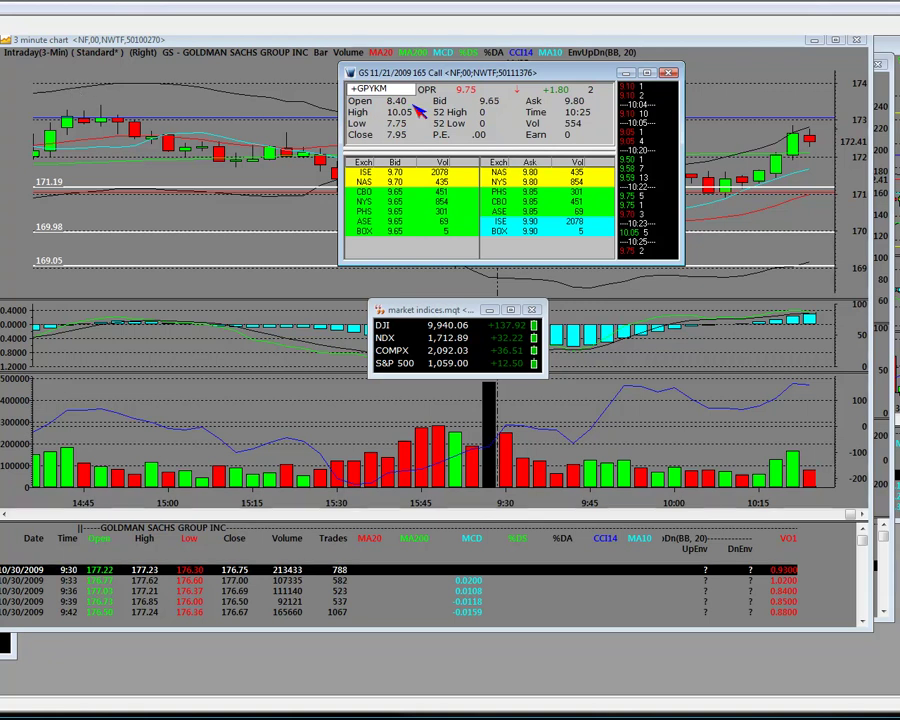
left_click_drag(506, 74, 330, 246)
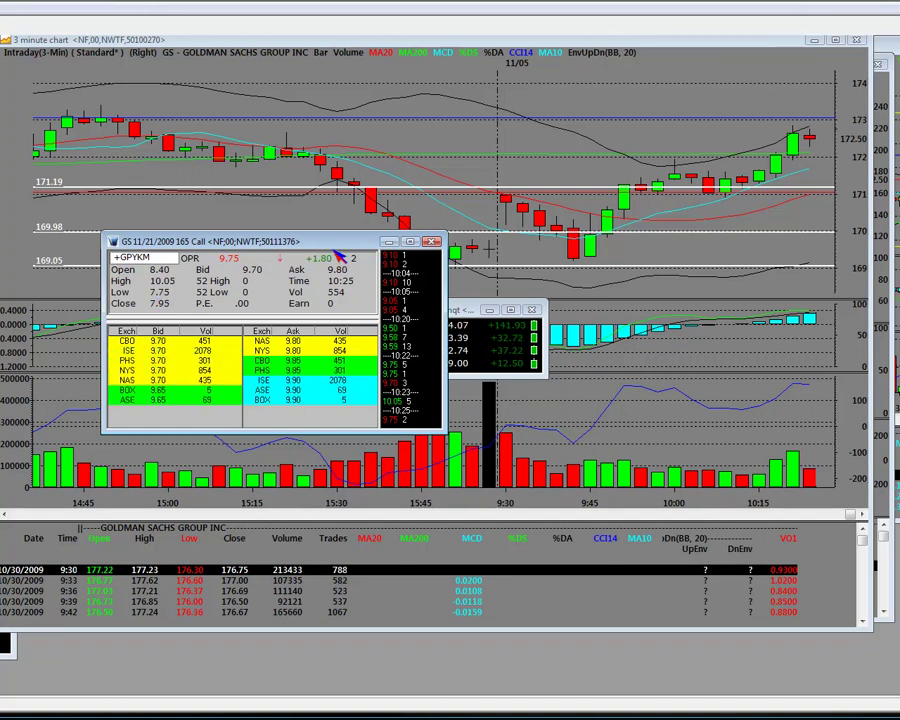
left_click_drag(345, 243, 12, 159)
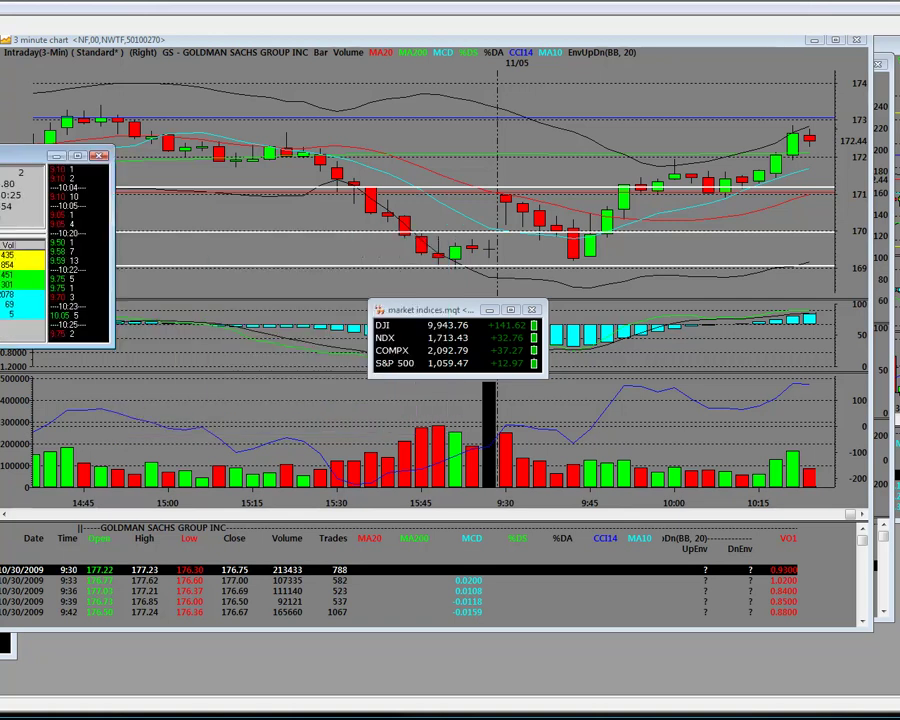
left_click(327, 246)
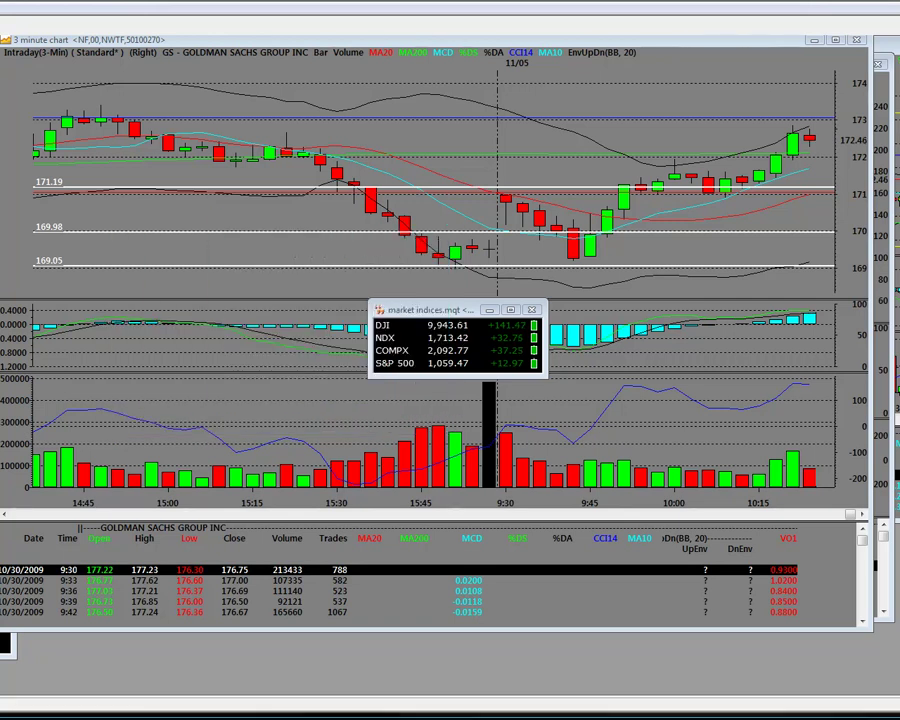
- Review the GS 170 Call quote again and clear it and the market indices window off the 3-minute chart
left_click_drag(350, 130, 624, 80)
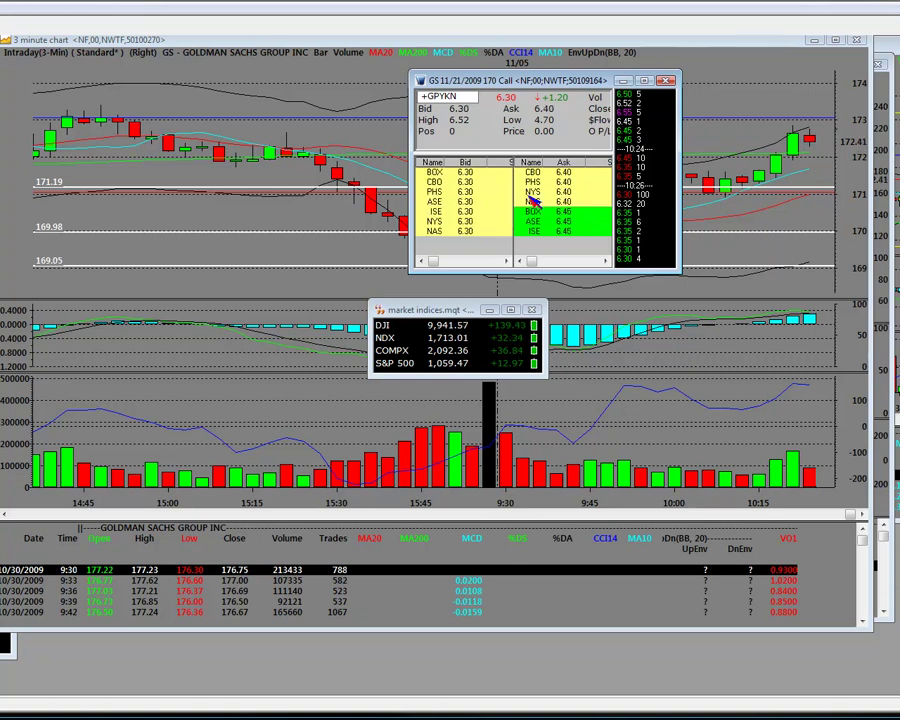
left_click(478, 248)
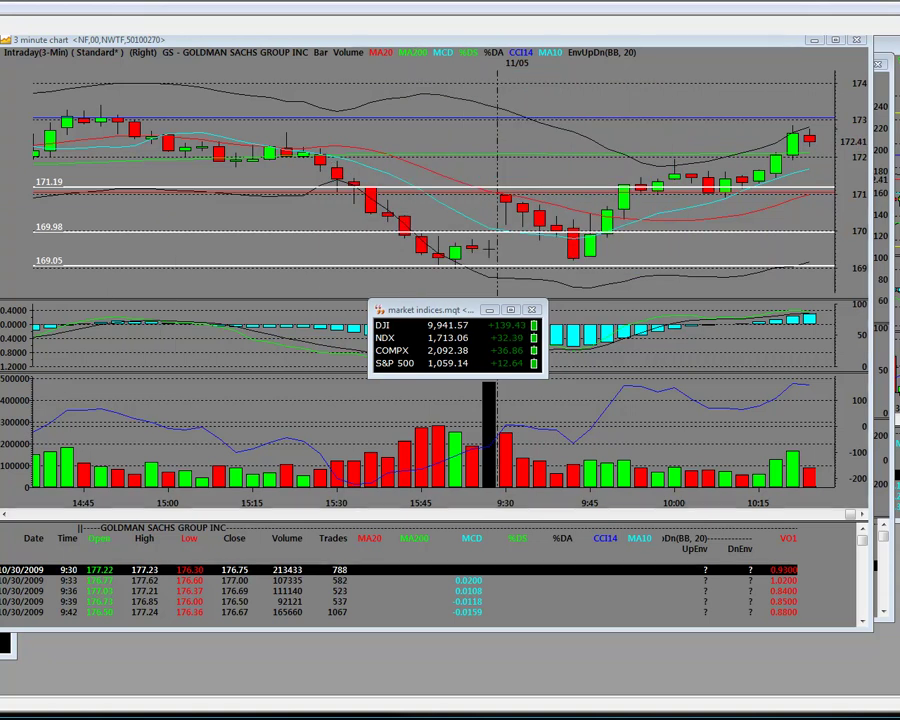
left_click_drag(456, 310, 267, 298)
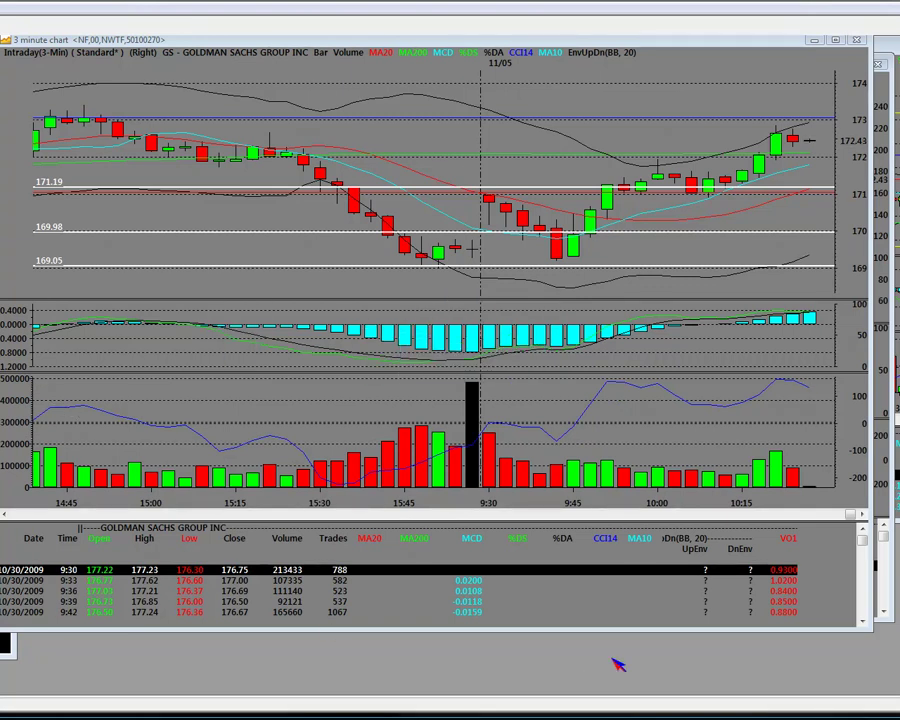
- Bring up the Goldman Sachs 60-minute chart and zoom it to the sessions from 10/29 to 11/05
key("ctrl+Tab")
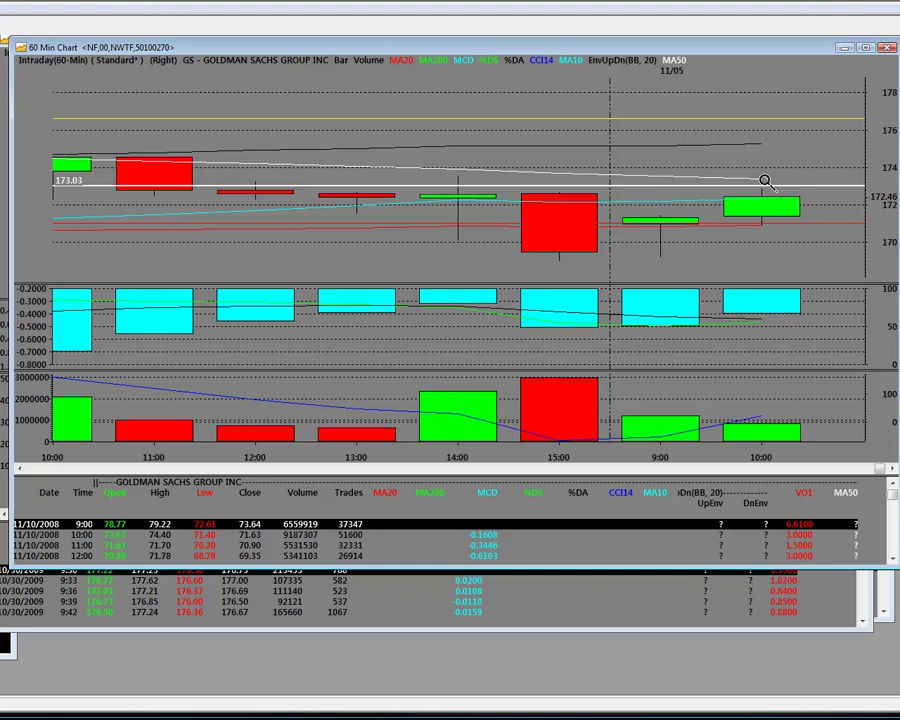
right_click(617, 171)
left_click(786, 195)
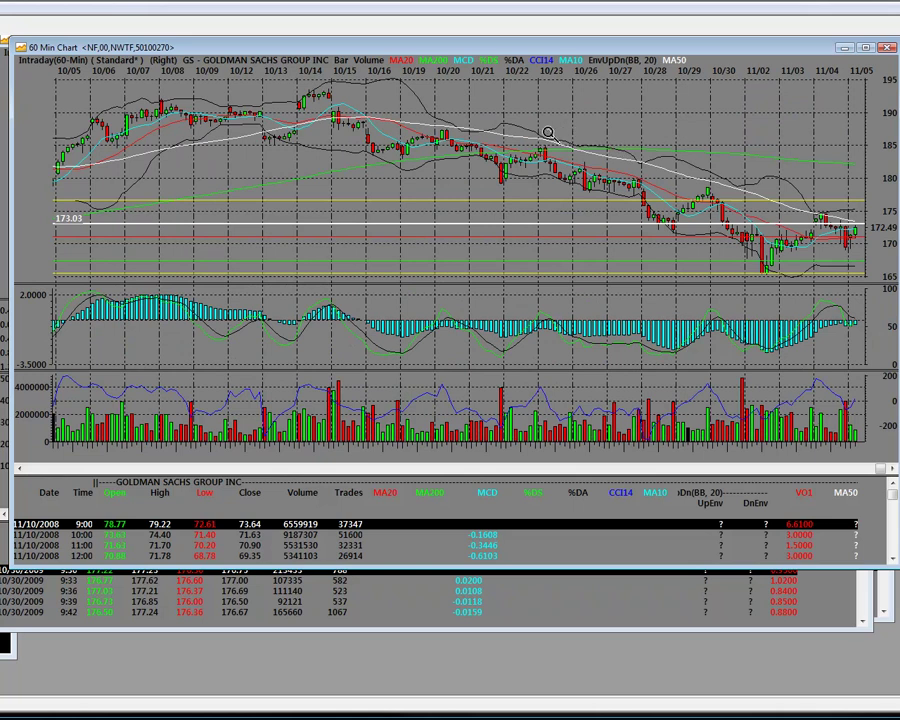
left_click(616, 204)
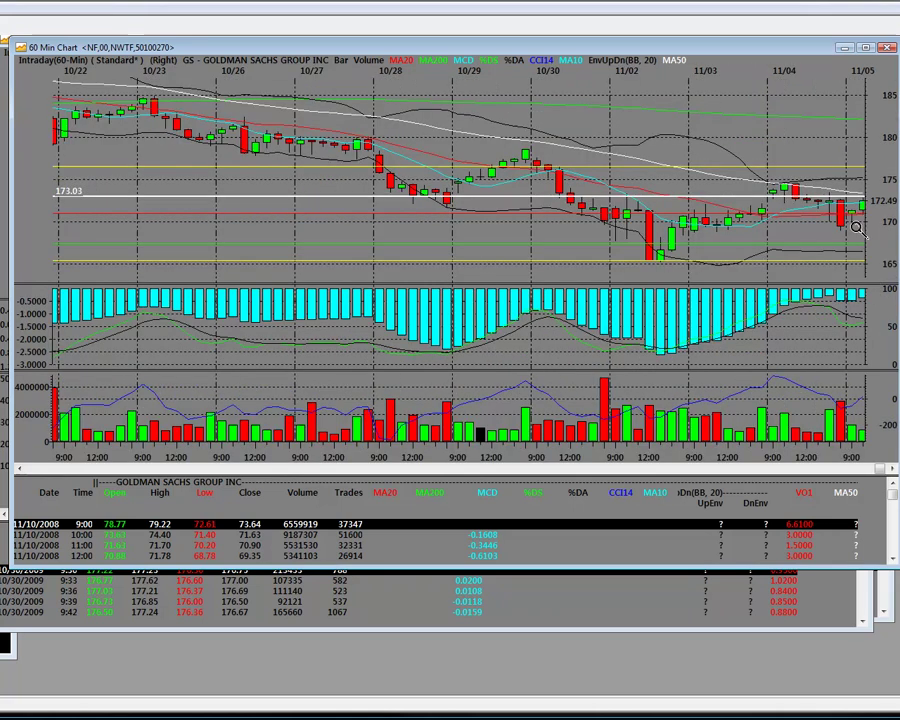
left_click(748, 145)
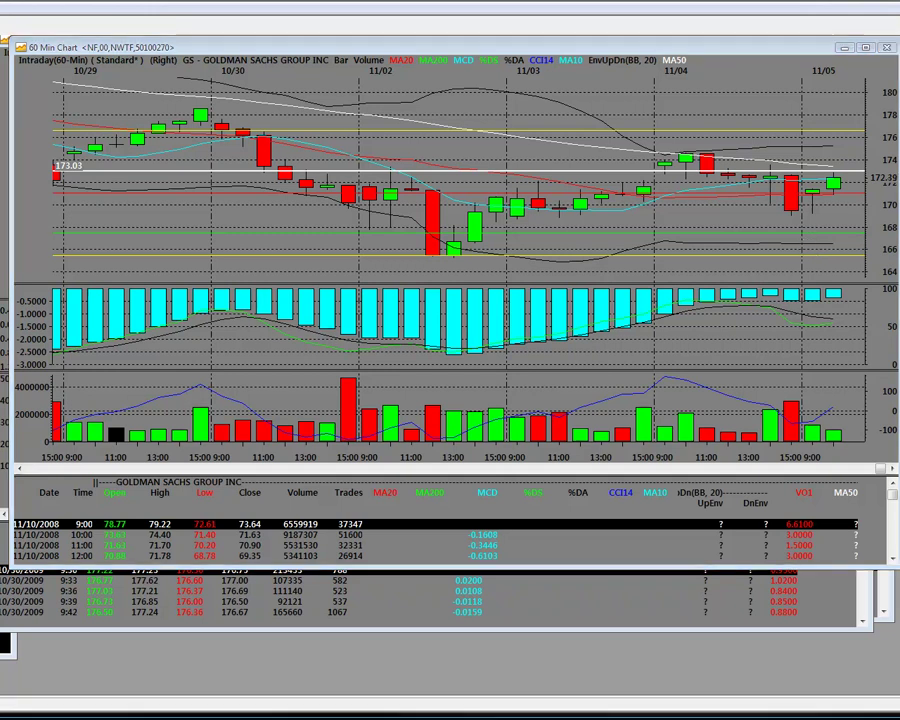
- Check the GS 170 Call quote and the market indices over the 60-minute chart, clearing each one off again
left_click_drag(100, 172, 598, 165)
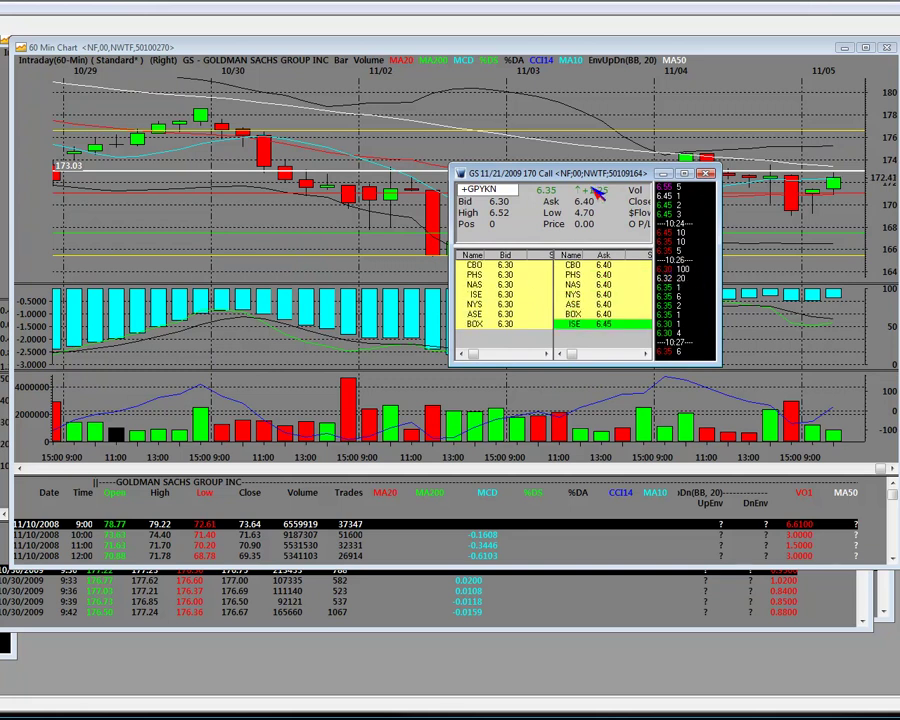
left_click_drag(601, 188, 0, 170)
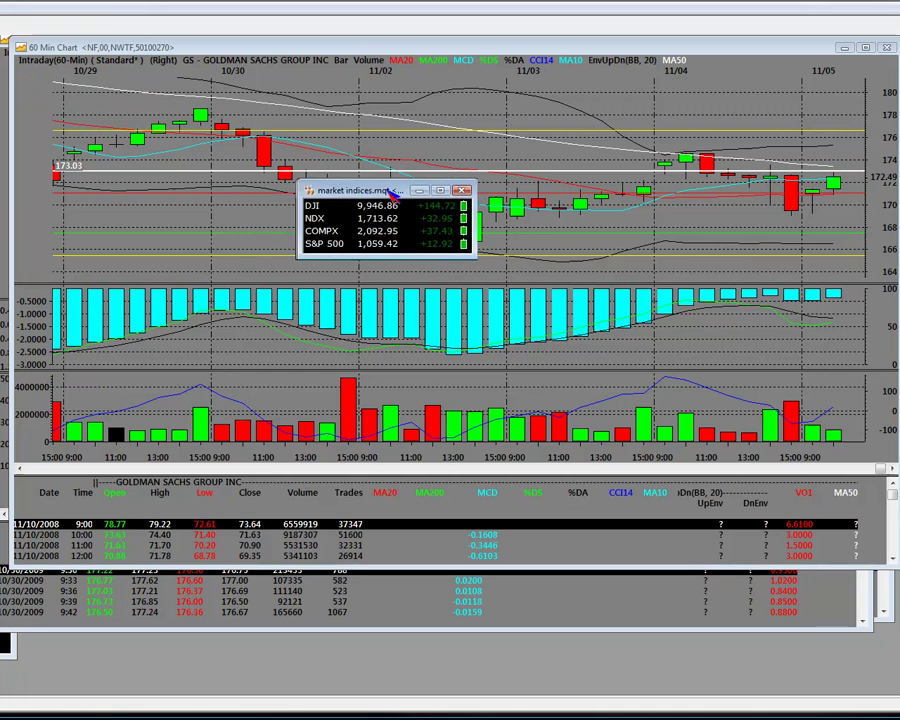
left_click_drag(392, 225, 540, 190)
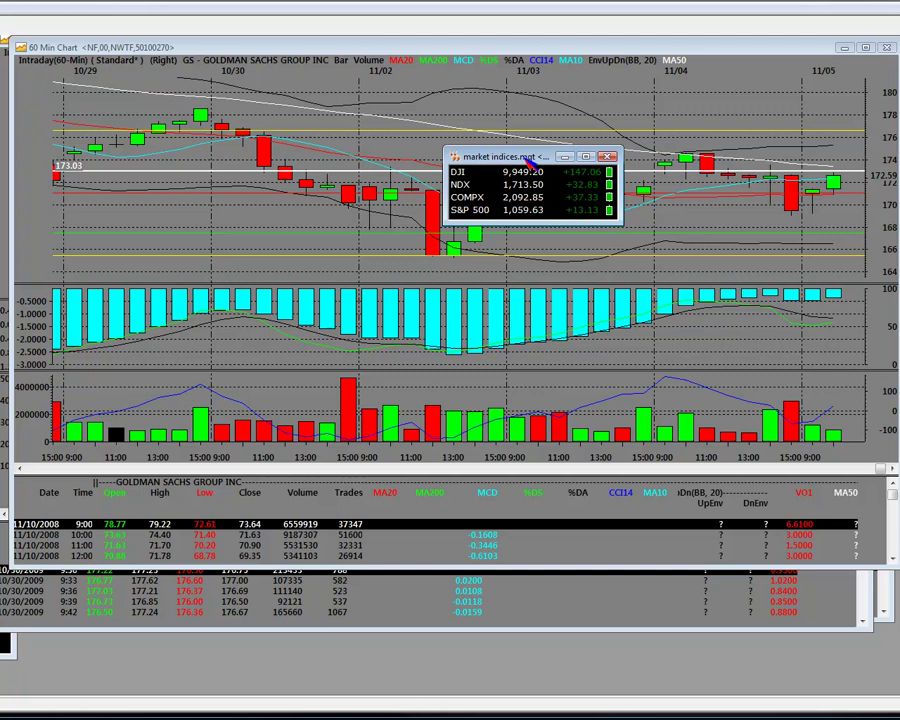
left_click(375, 118)
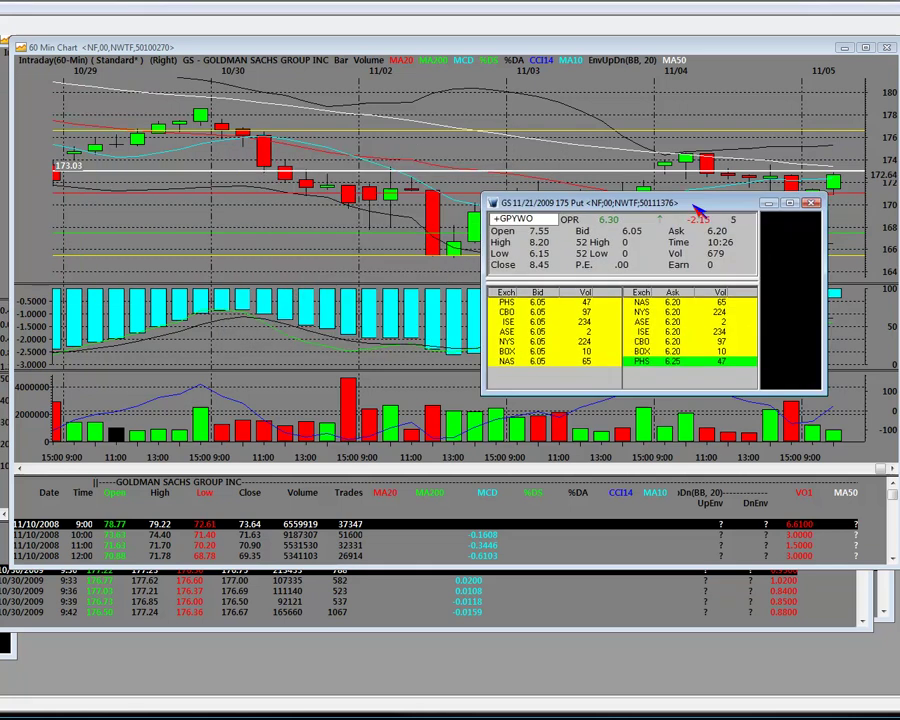
- Arrange the GS 11/21/2009 170 Call and 175 Put quote windows side by side over the 60-minute chart
left_click_drag(697, 205, 632, 153)
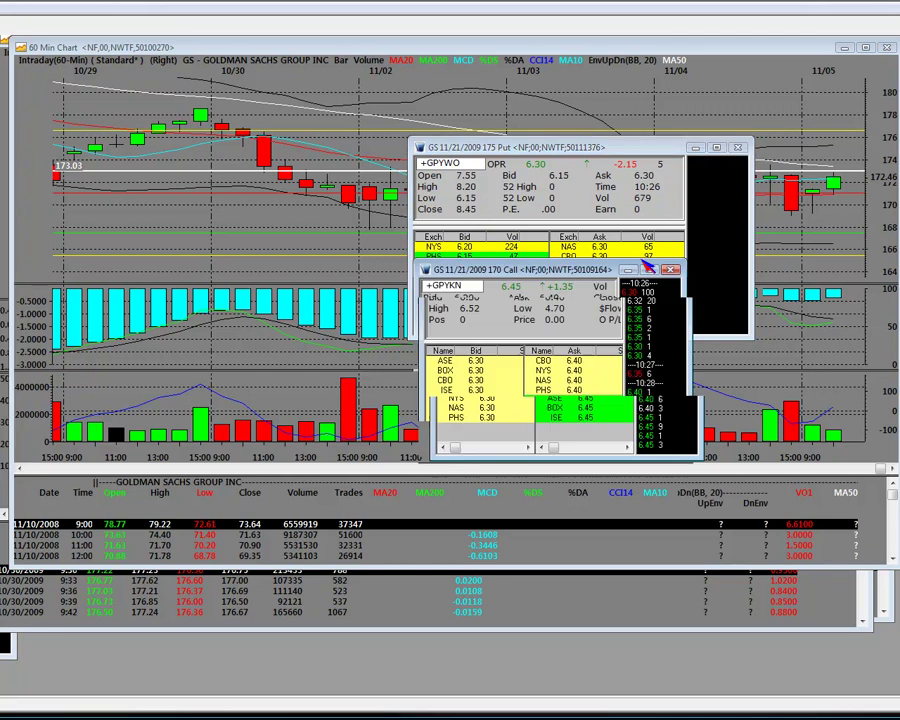
left_click_drag(588, 266, 316, 149)
left_click_drag(624, 150, 640, 138)
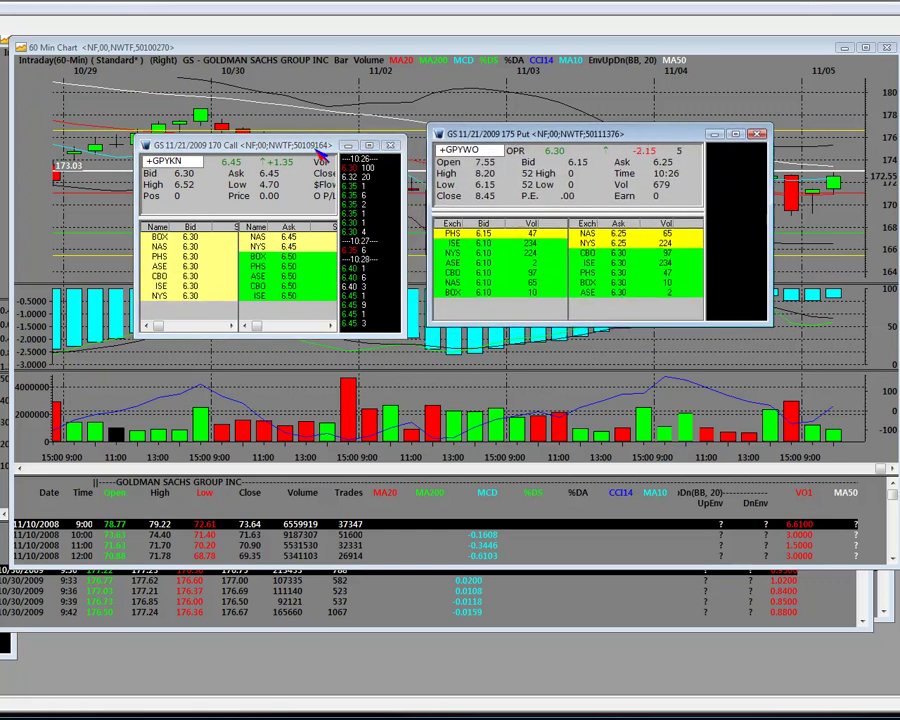
mouse_move(322, 146)
left_mouse_down()
mouse_move(344, 134)
mouse_move(334, 132)
left_mouse_up()
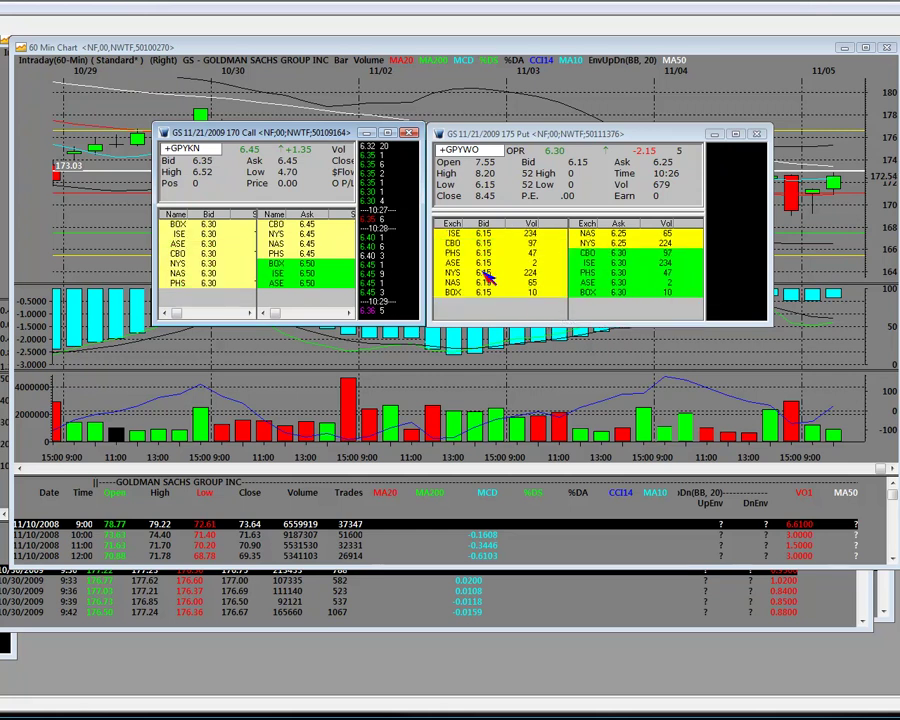
- Place the 170 Call quote below the 175 Put quote to compare them, and return it beside the put
left_click_drag(296, 129, 381, 234)
left_click_drag(476, 288, 568, 300)
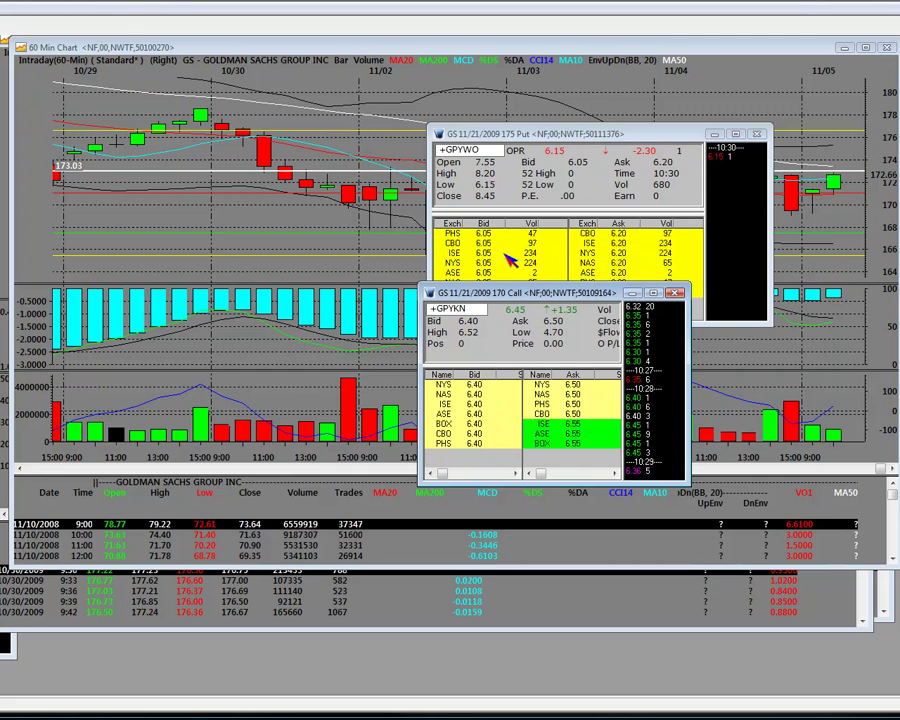
left_click_drag(540, 297, 271, 132)
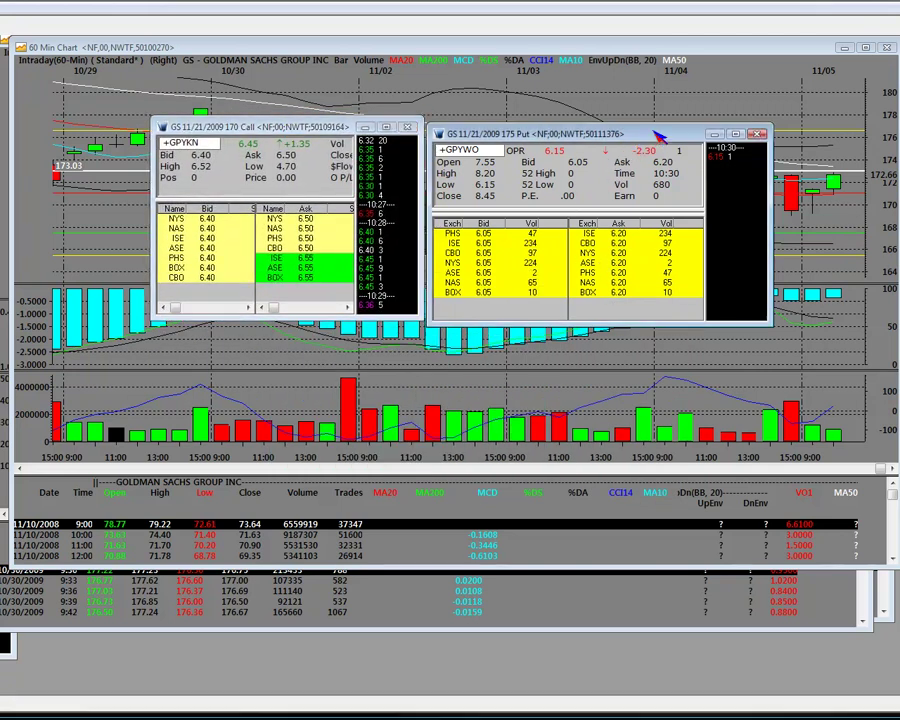
- Reposition the 175 Put and 170 Call quote windows along the 60-minute chart so both can be read side by side
left_click_drag(640, 134, 662, 124)
left_click_drag(338, 128, 438, 140)
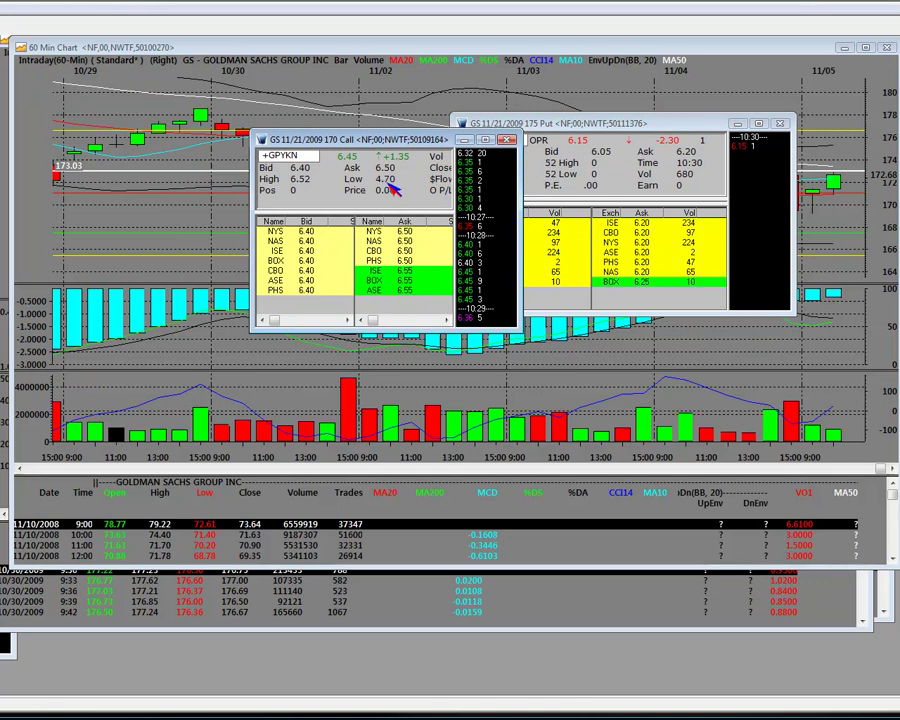
left_click_drag(666, 131, 717, 146)
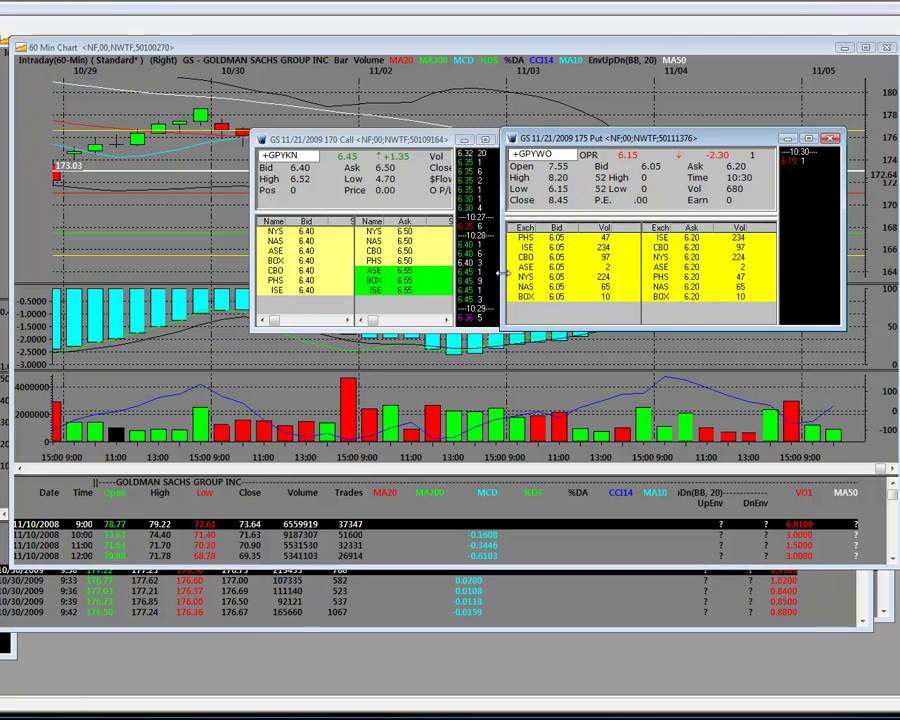
left_click(405, 241)
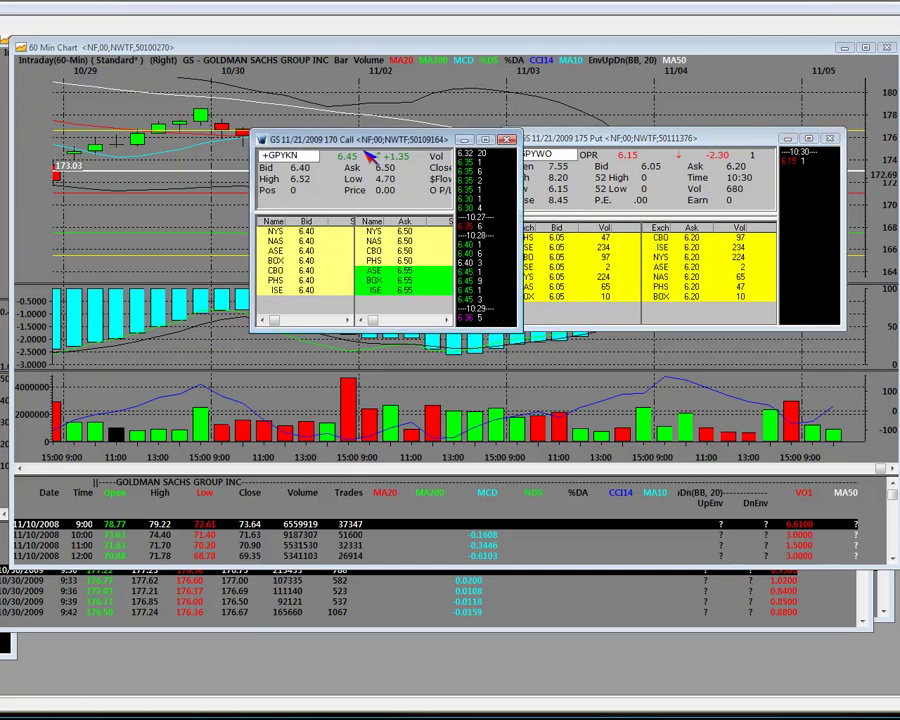
left_click_drag(346, 144, 327, 138)
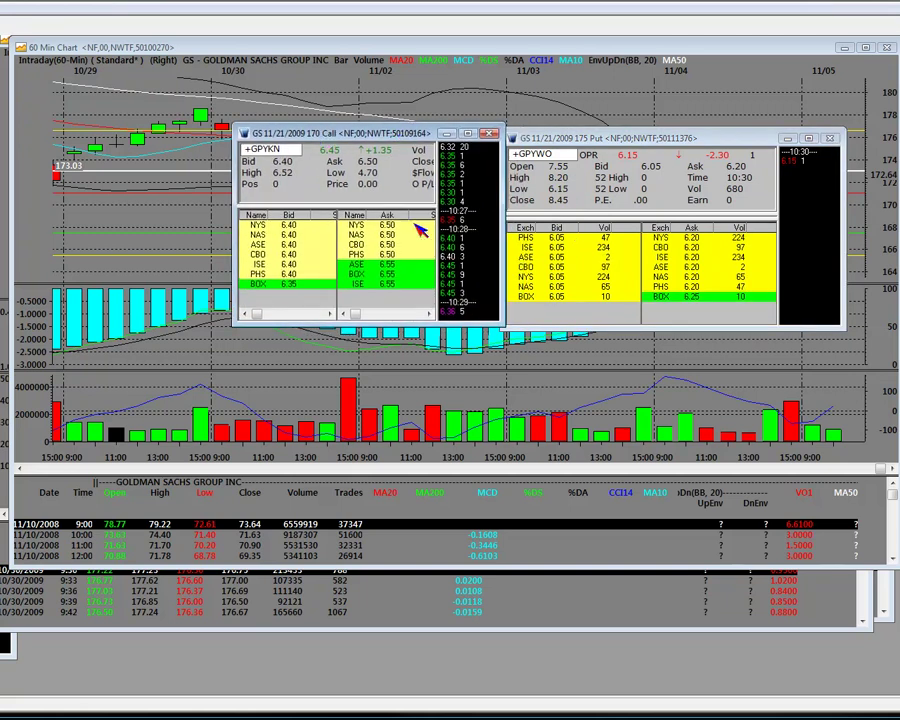